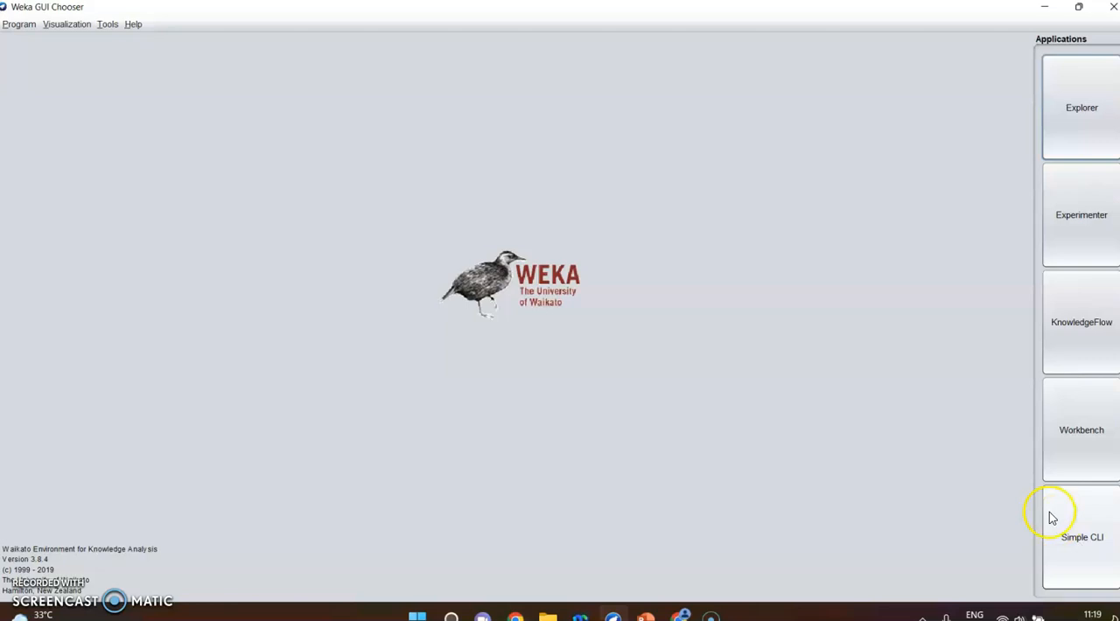
- Open the Explorer application to view its Preprocess window, and close it again
click(1070, 119)
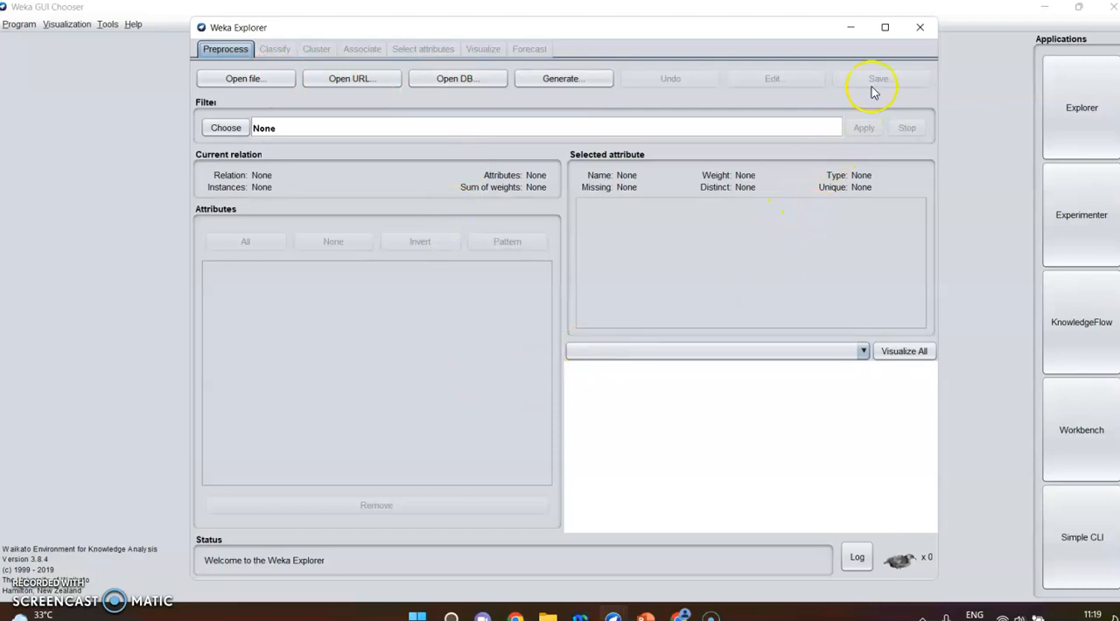
click(920, 29)
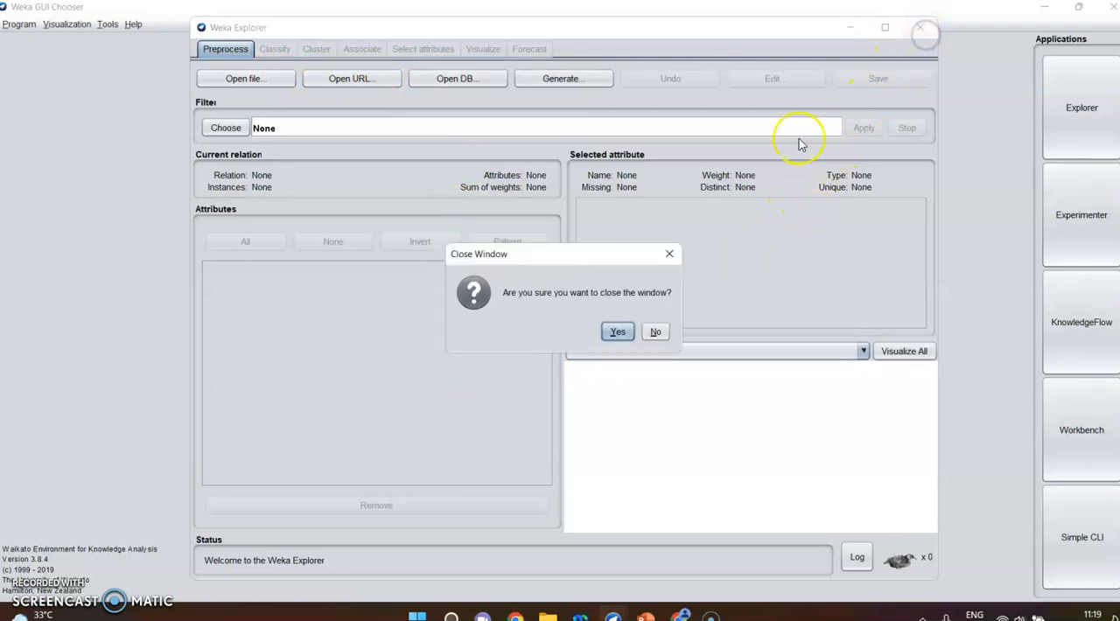
click(617, 332)
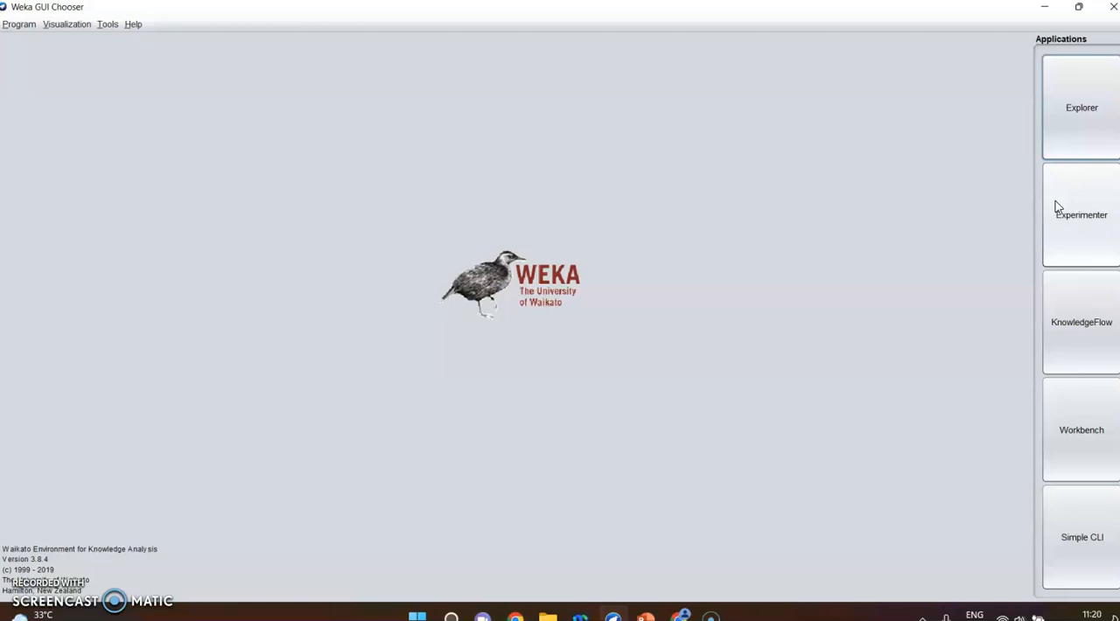
- Open the KnowledgeFlow environment and place an ArffLoader from the DataSources group on the empty canvas
click(1062, 348)
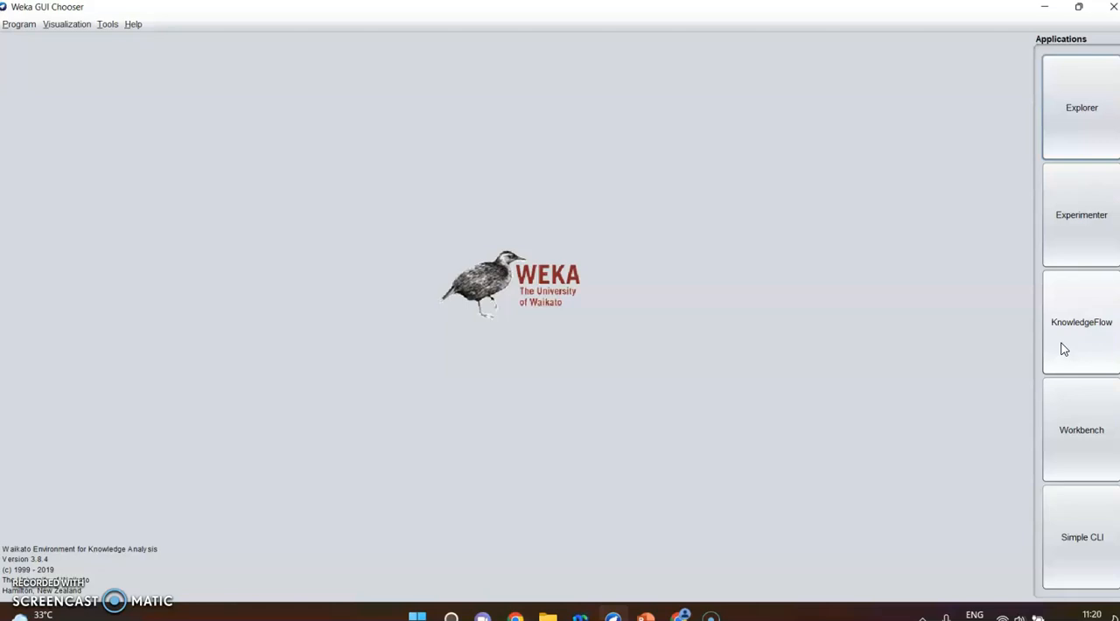
click(1062, 343)
click(735, 274)
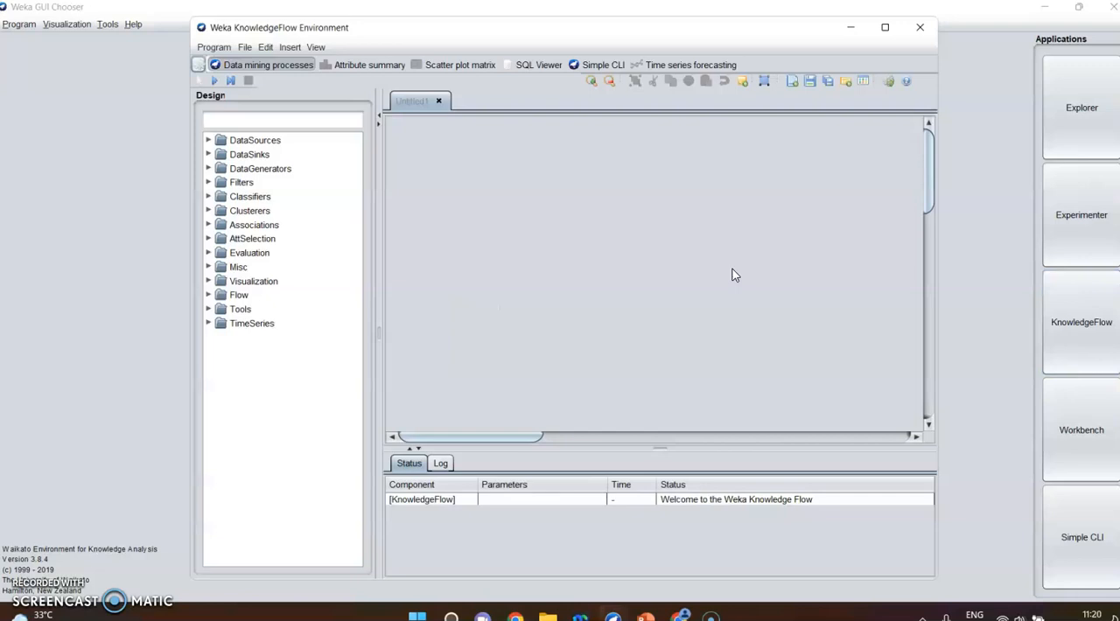
click(205, 137)
click(206, 141)
click(207, 140)
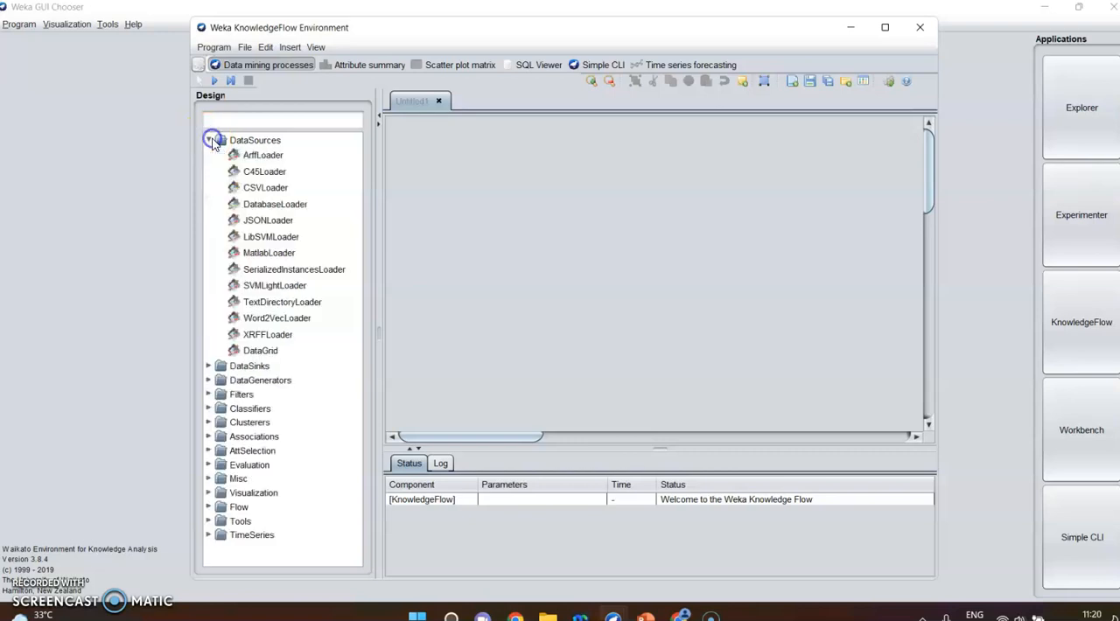
click(258, 156)
click(574, 251)
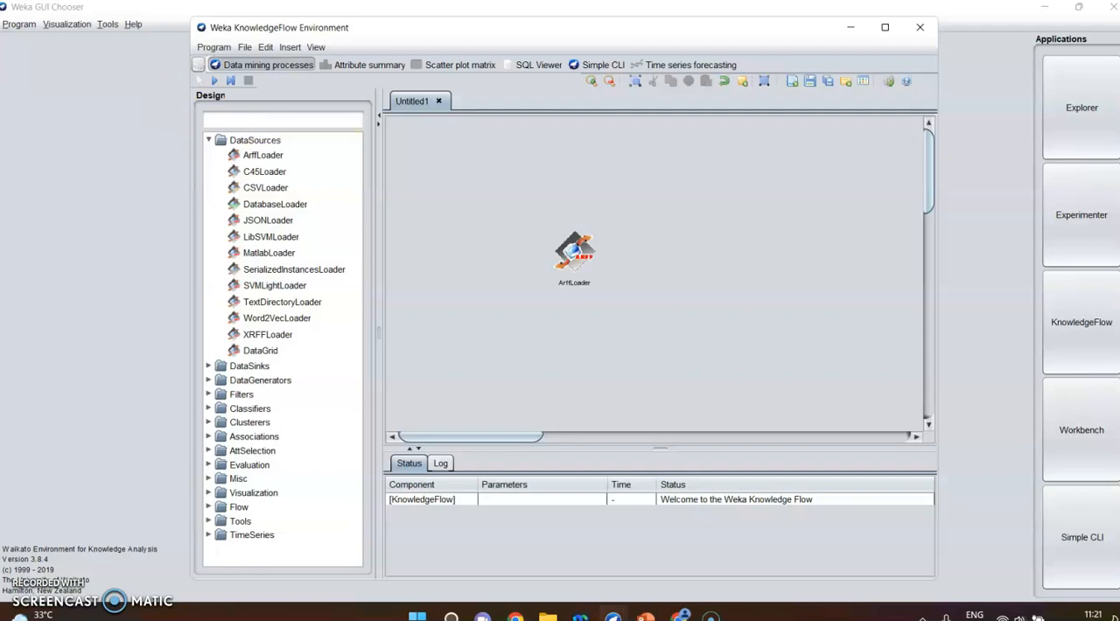
- Close the KnowledgeFlow environment without saving the untitled flow
click(920, 29)
click(618, 332)
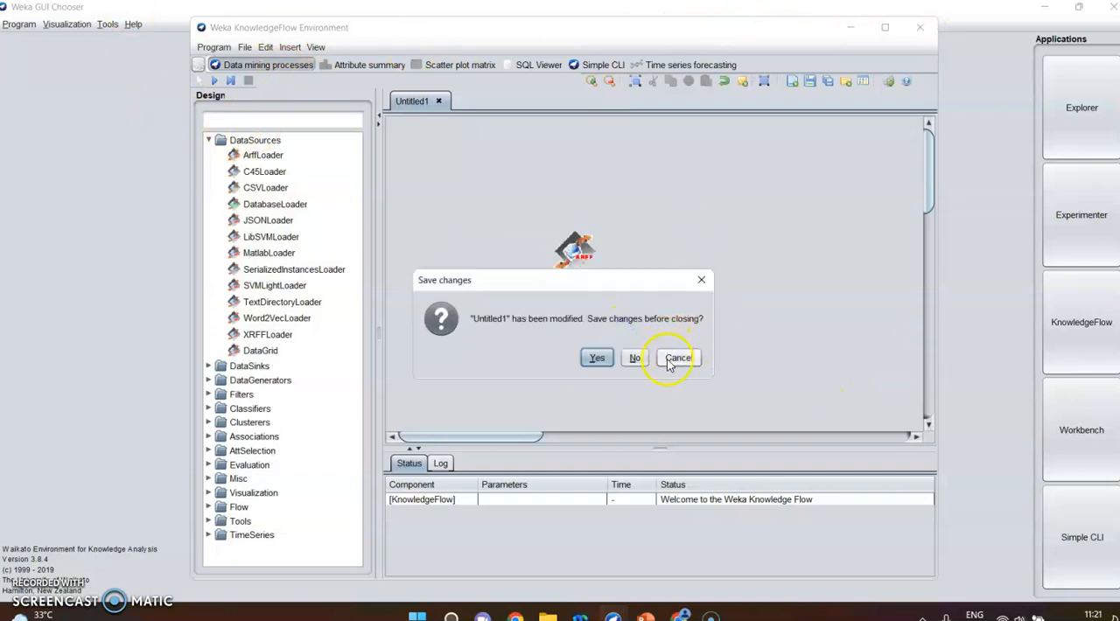
click(668, 358)
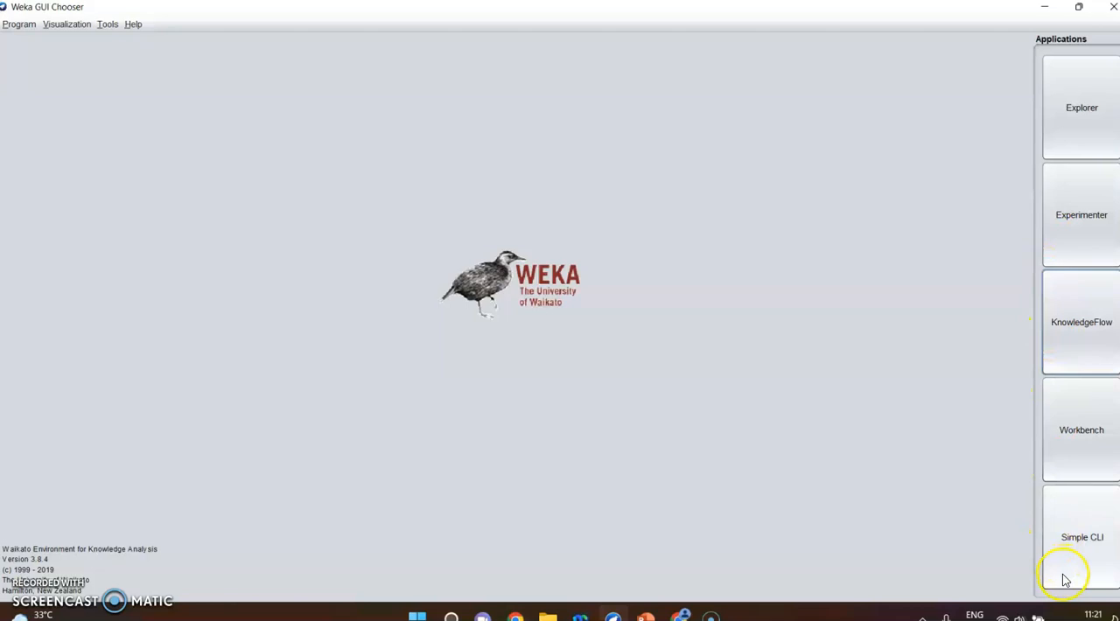
- Open the Workbench application to view its combined set of tools, and close it again
click(1067, 451)
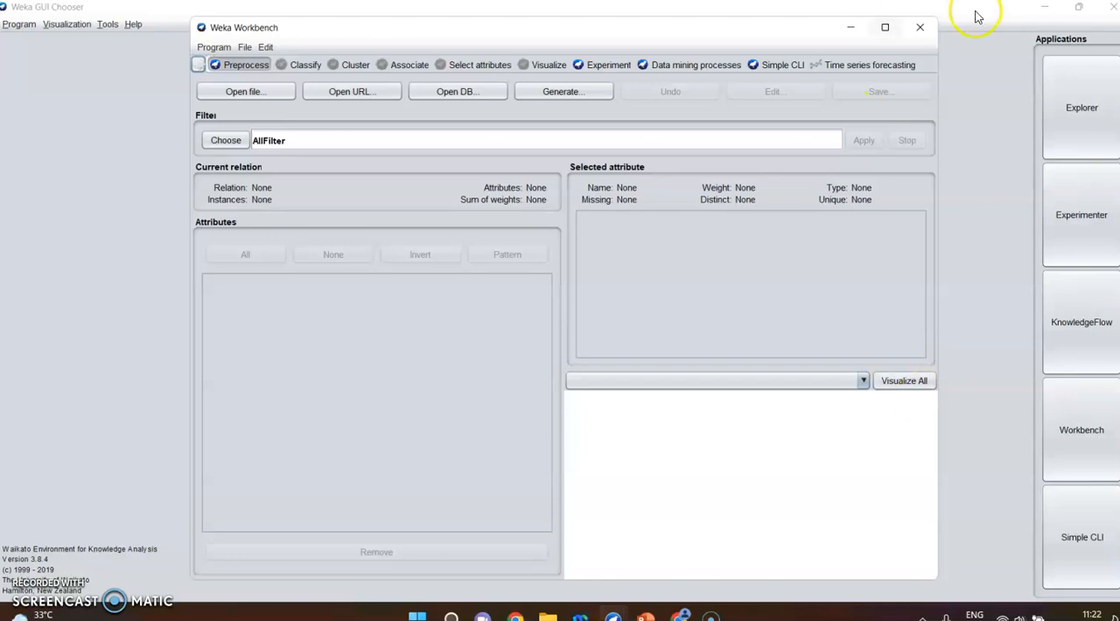
click(931, 28)
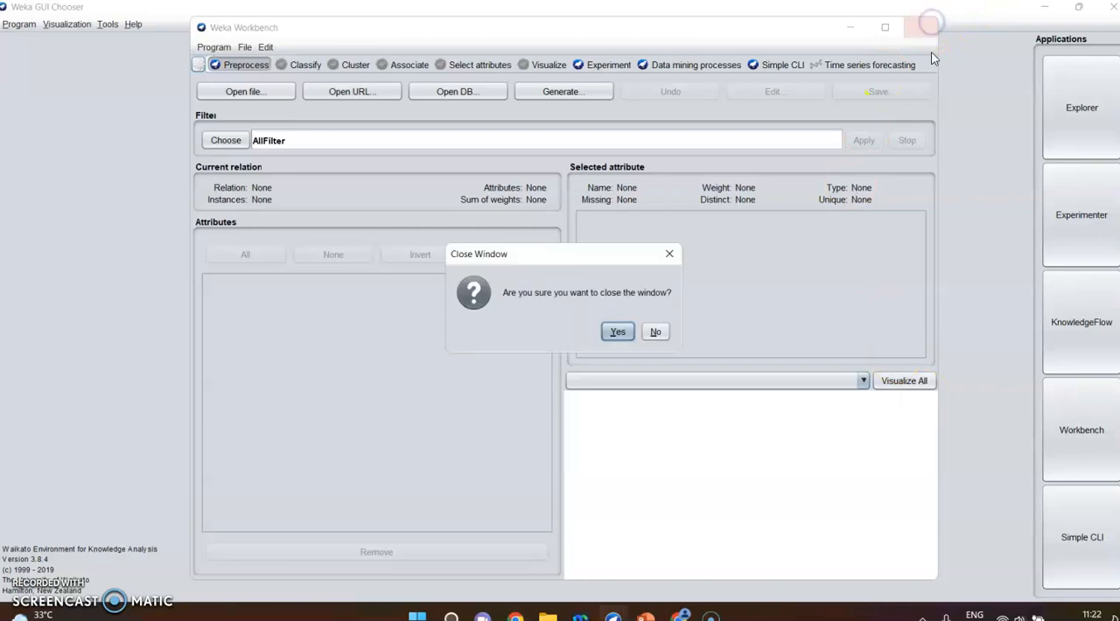
click(616, 329)
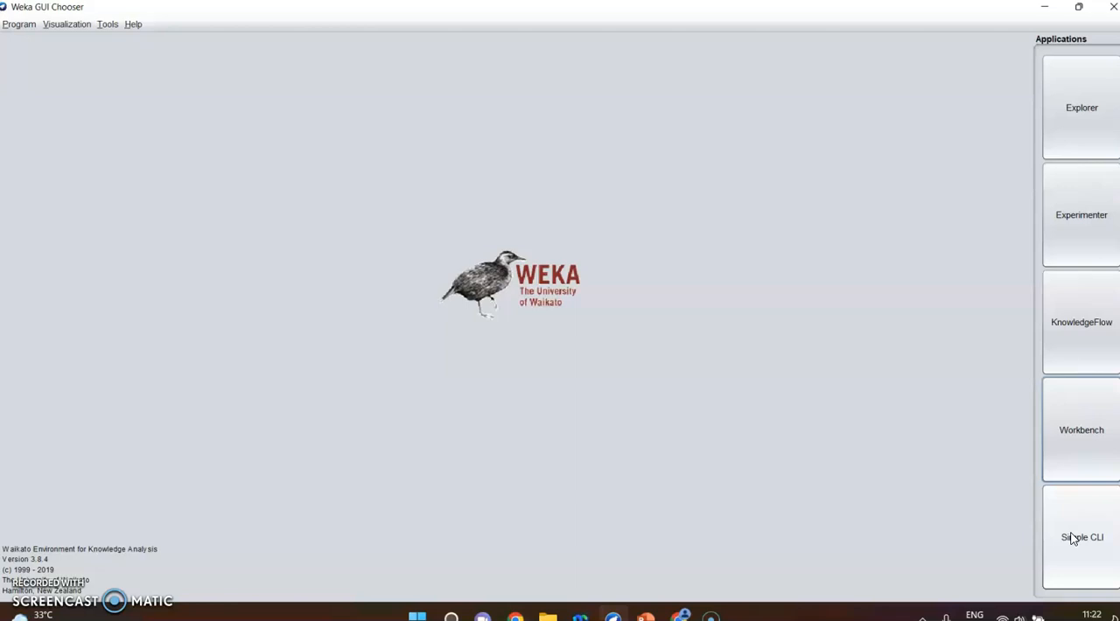
- Open the Explorer application and maximize its window
click(1077, 107)
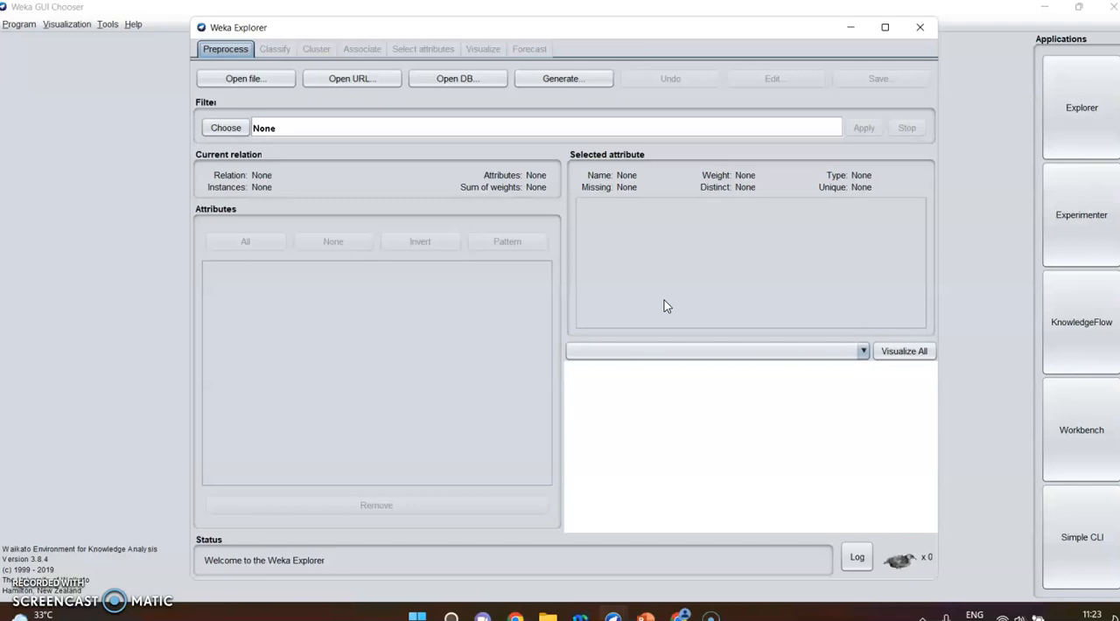
click(884, 27)
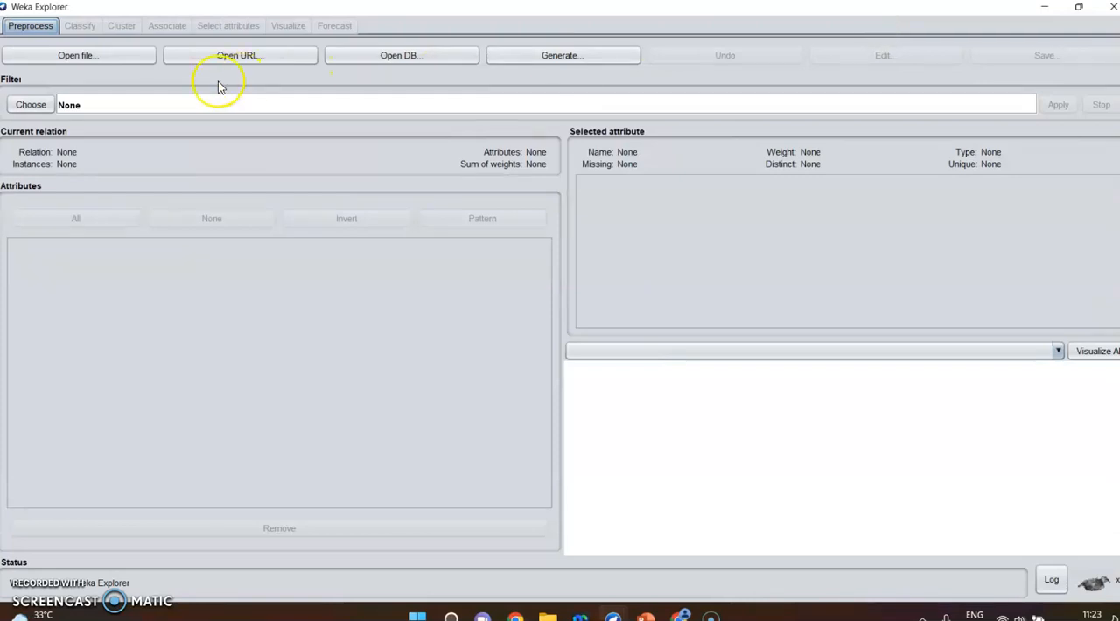
- Load the dataset diabetes.arff from the folder C:\Program Files\Weka-3-8-4\data
click(104, 57)
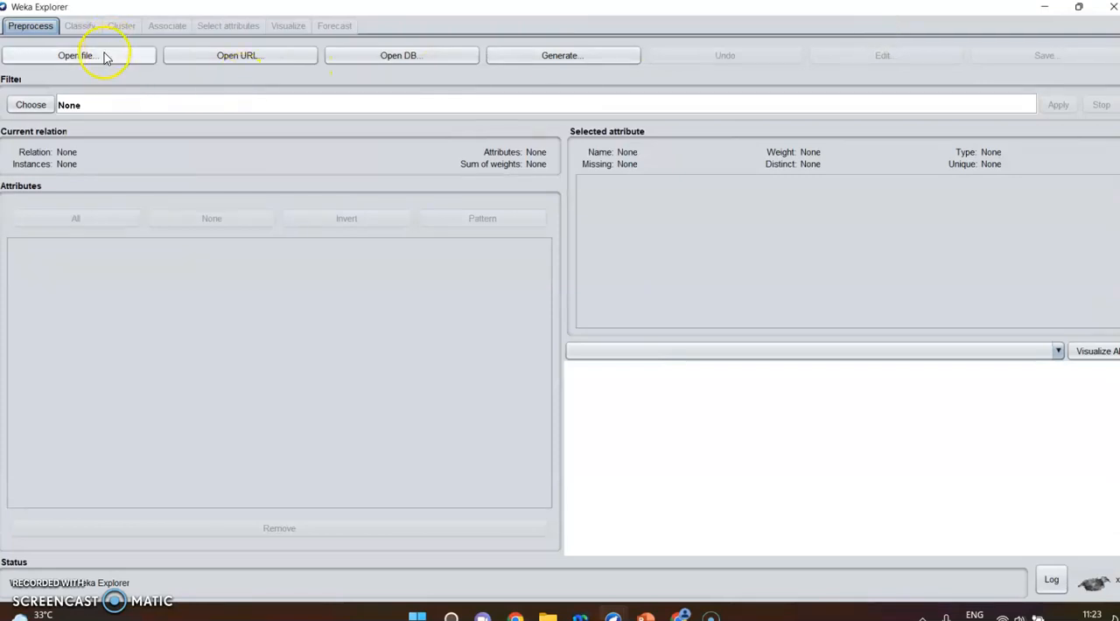
click(104, 57)
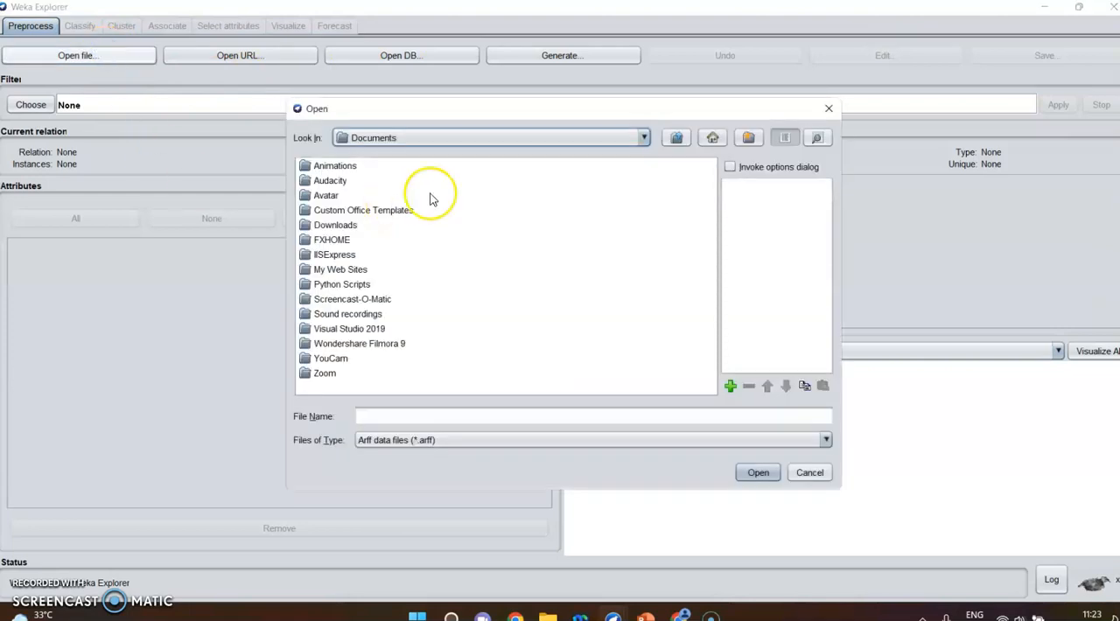
click(529, 147)
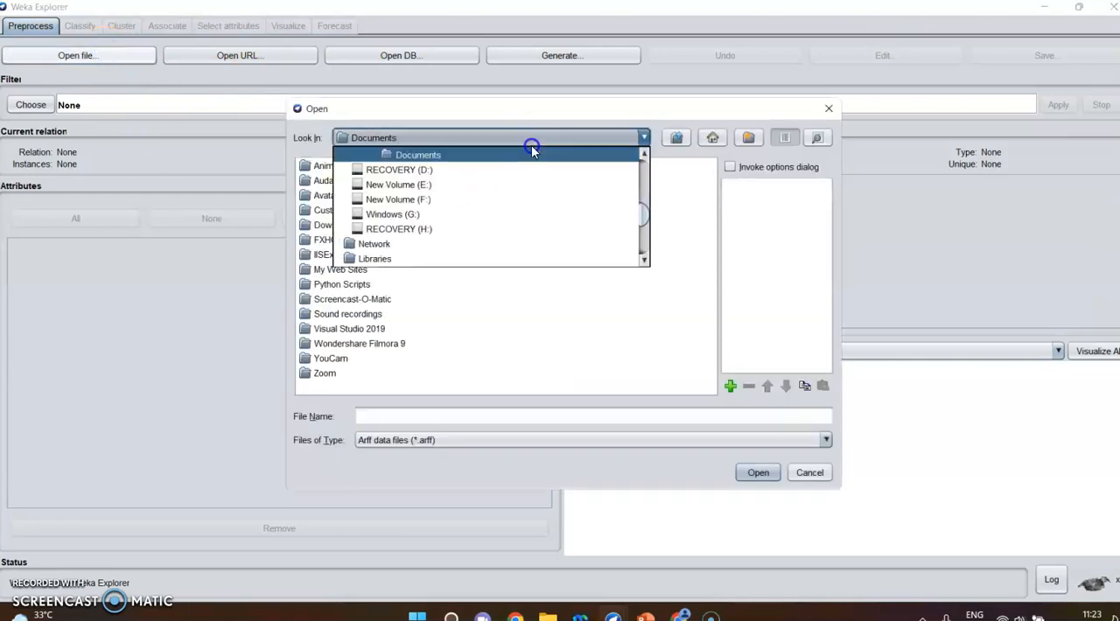
click(643, 154)
click(643, 154)
click(643, 154)
click(644, 154)
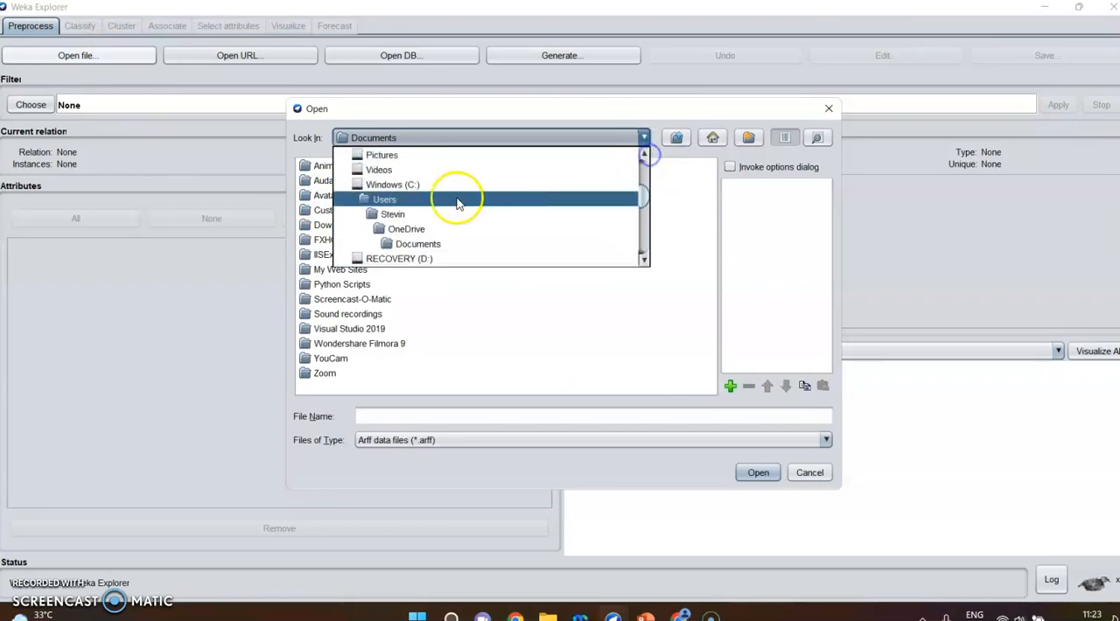
click(418, 186)
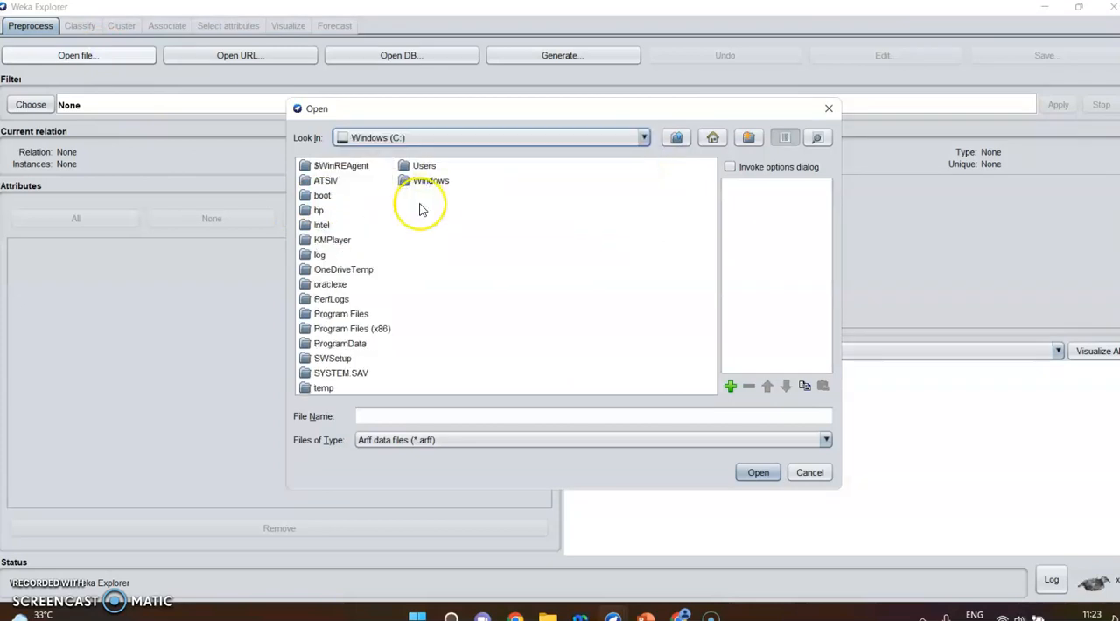
double_click(348, 314)
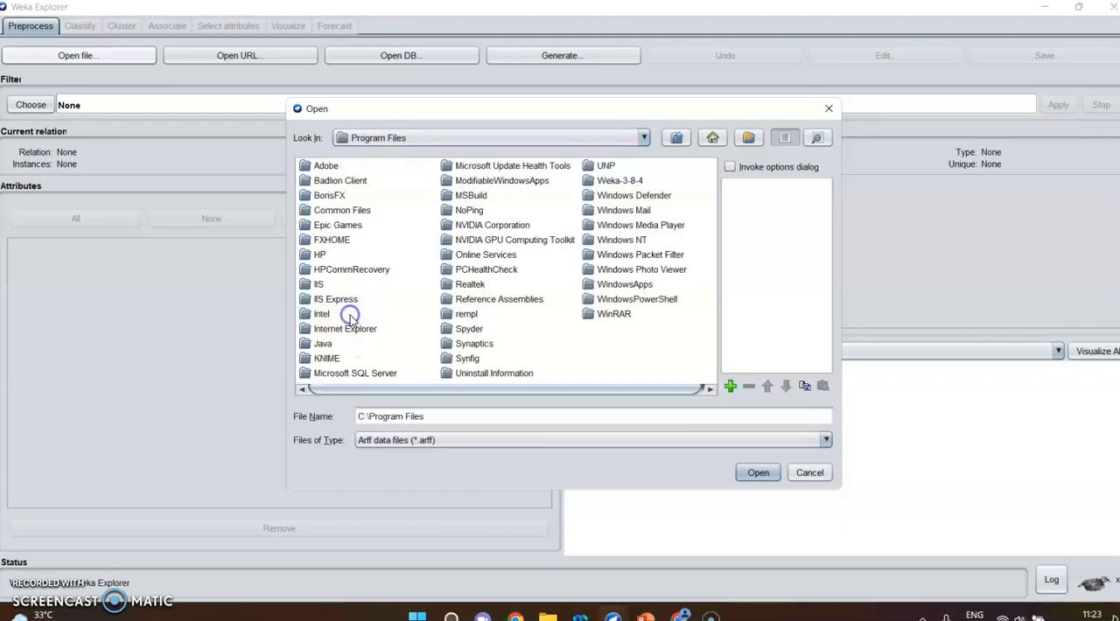
double_click(630, 181)
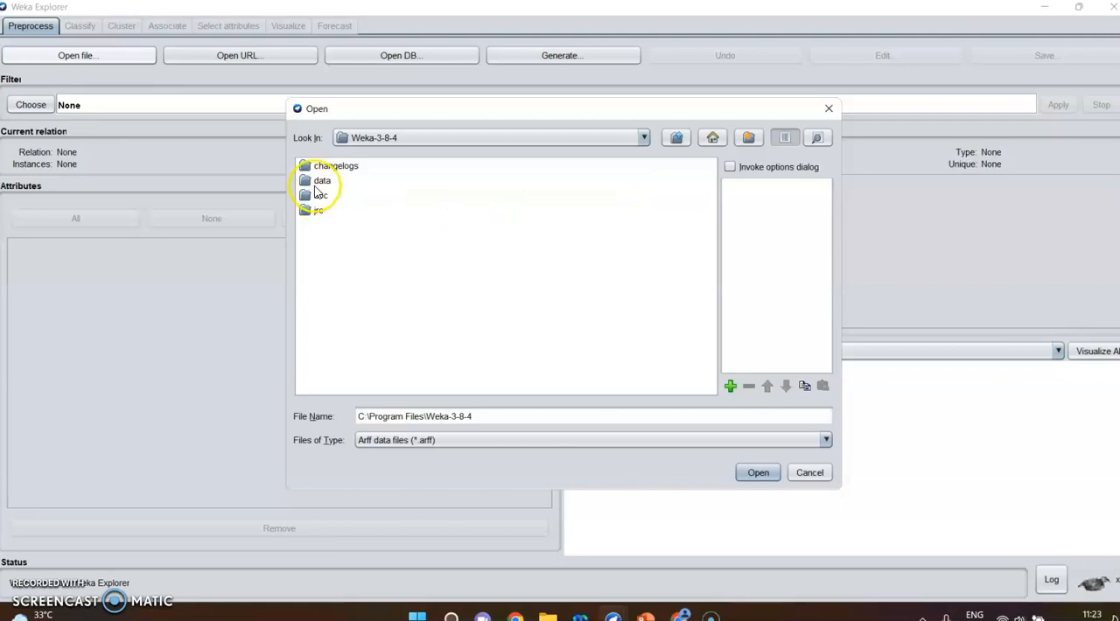
double_click(316, 184)
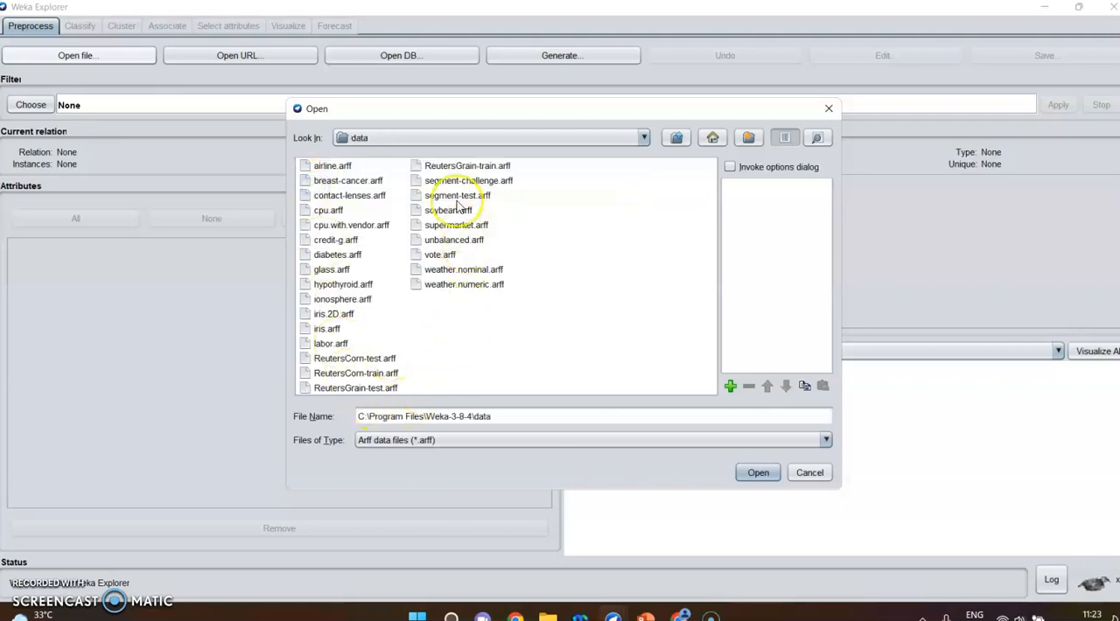
click(322, 255)
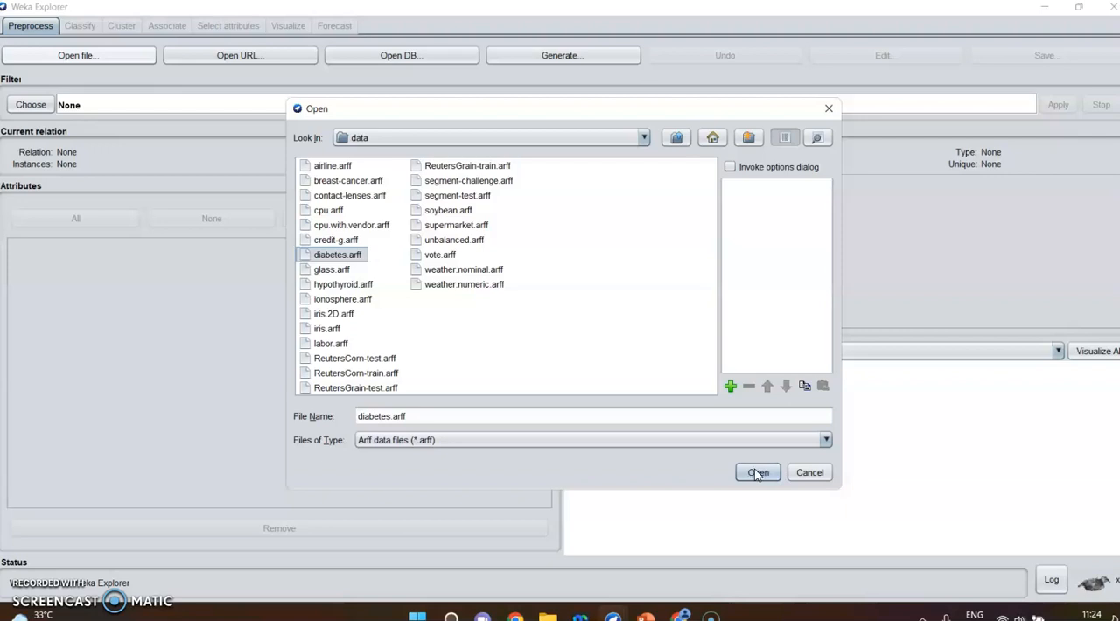
click(757, 472)
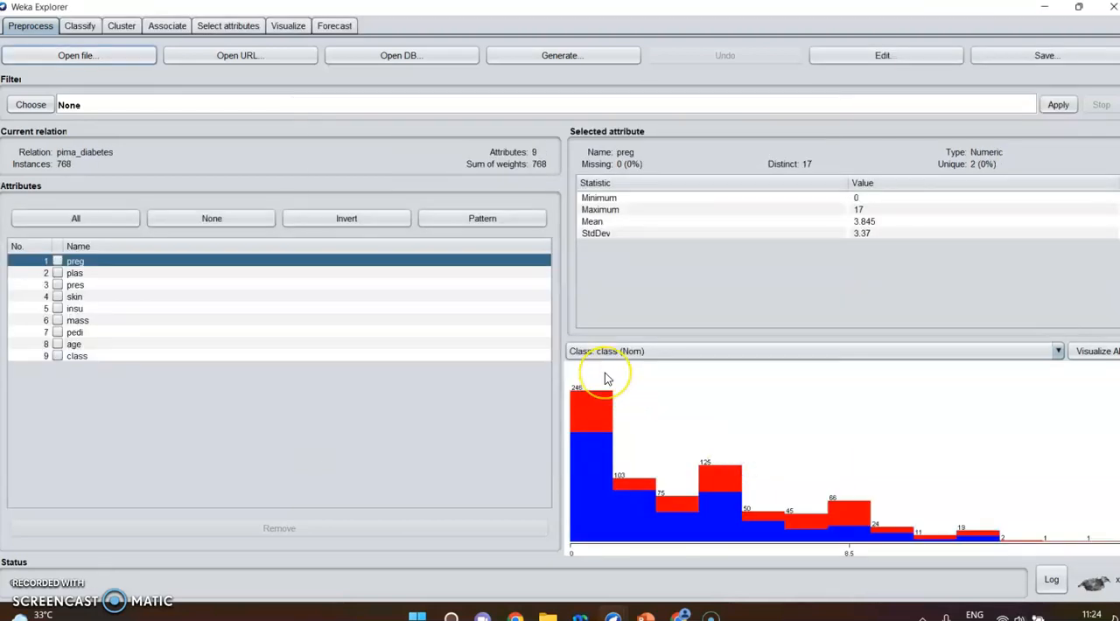
- Select the class attribute and examine the distribution of tested_negative and tested_positive instances in its bar chart
mouse_move(604, 373)
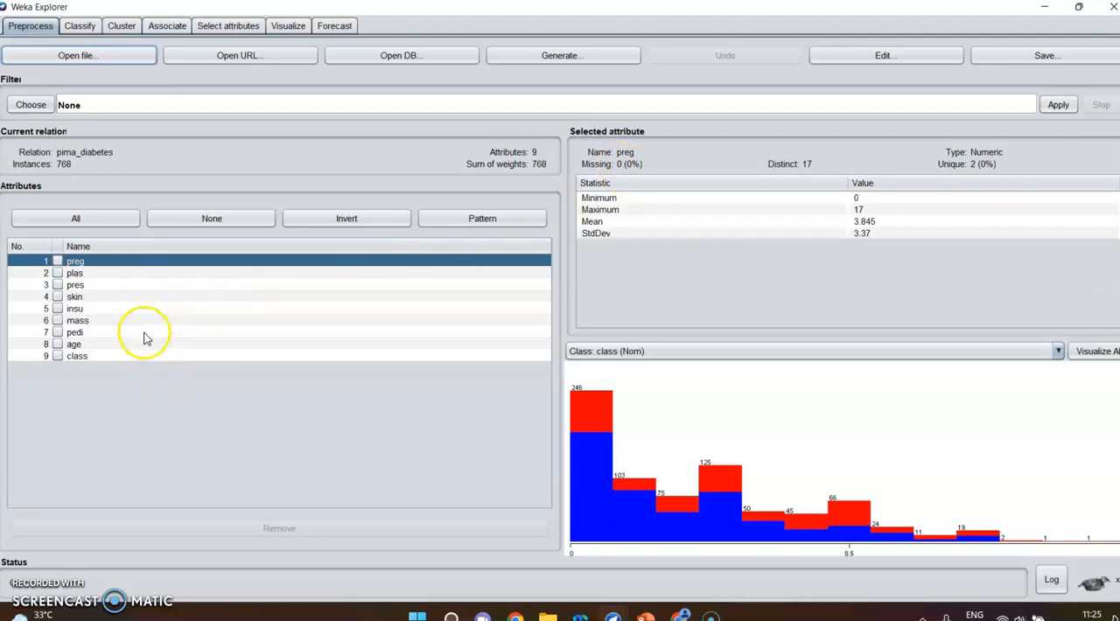
click(129, 356)
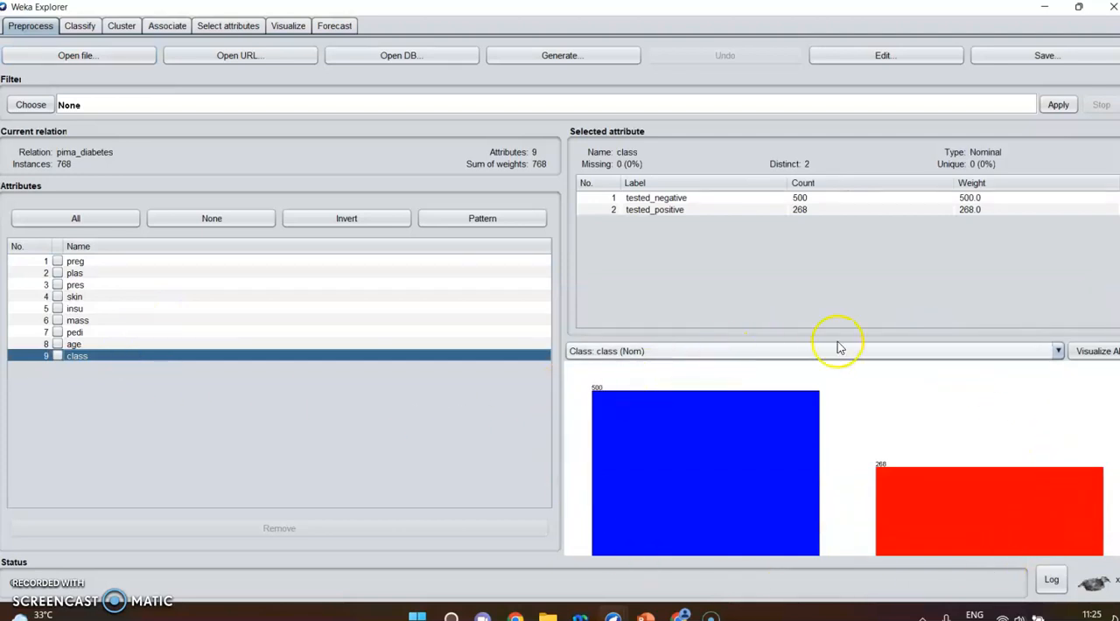
mouse_move(1011, 500)
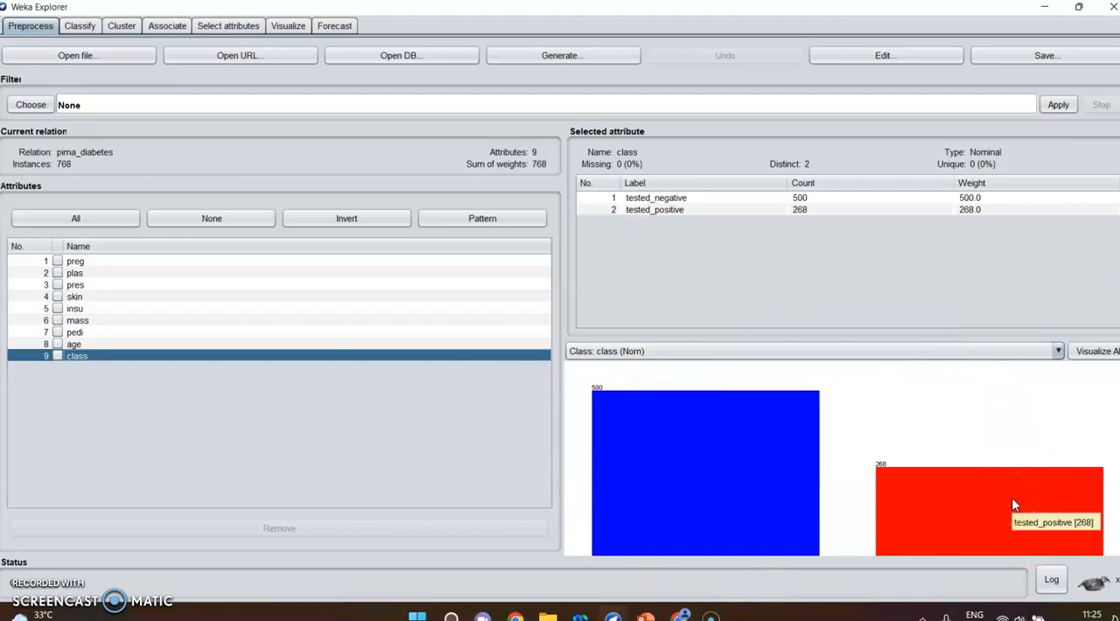
mouse_move(659, 388)
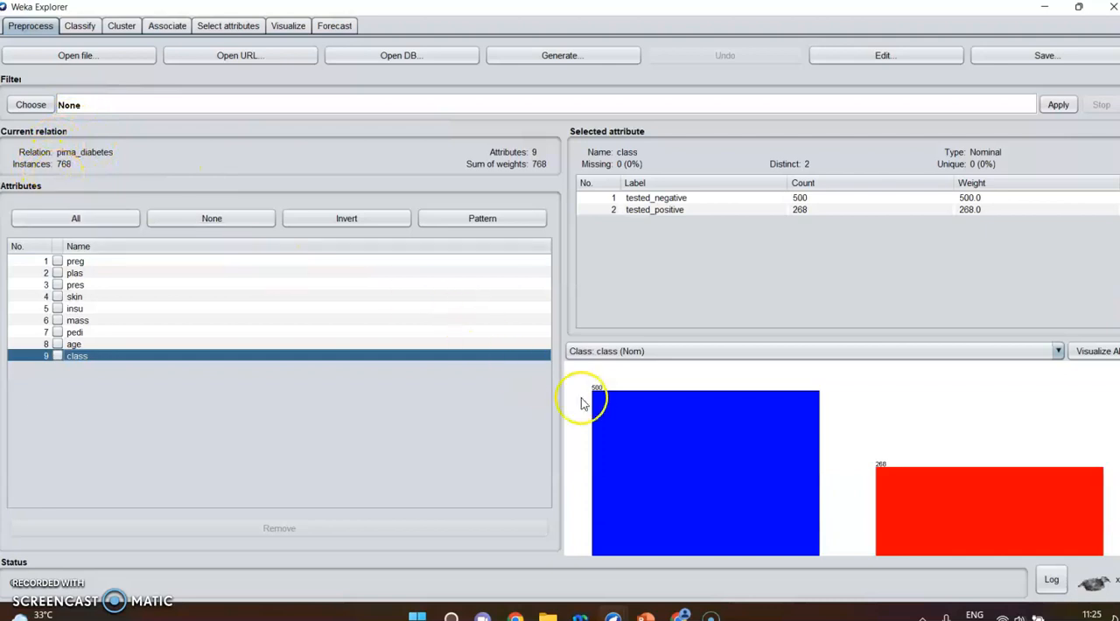
mouse_move(635, 414)
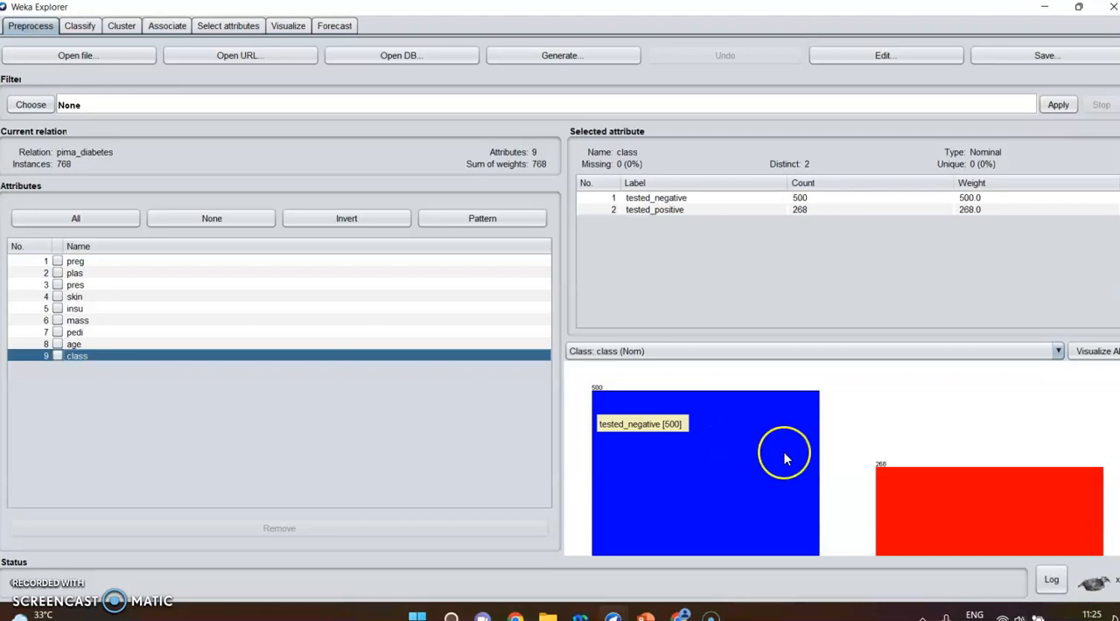
mouse_move(903, 497)
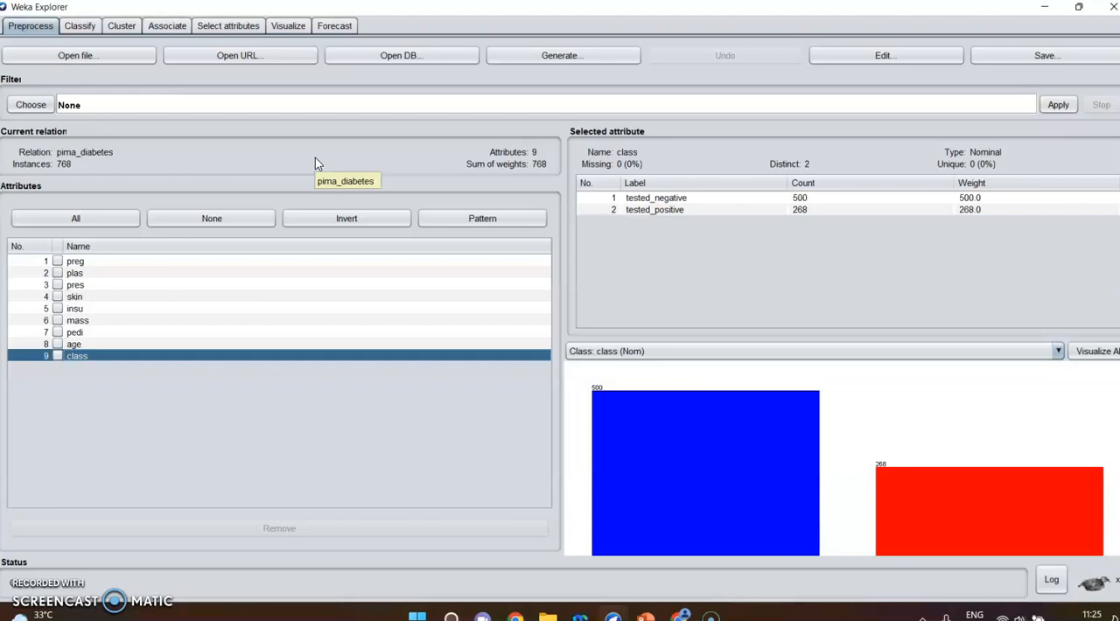
- Go to classification and choose the J48 decision tree from the trees group as the classifier
click(80, 26)
click(37, 70)
click(36, 70)
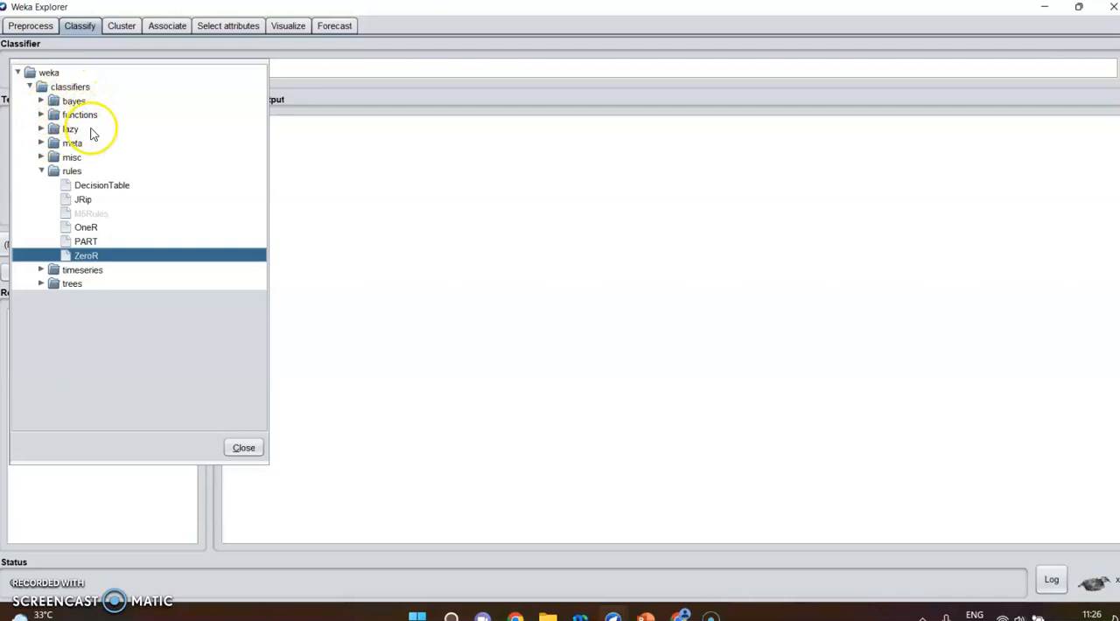
click(42, 171)
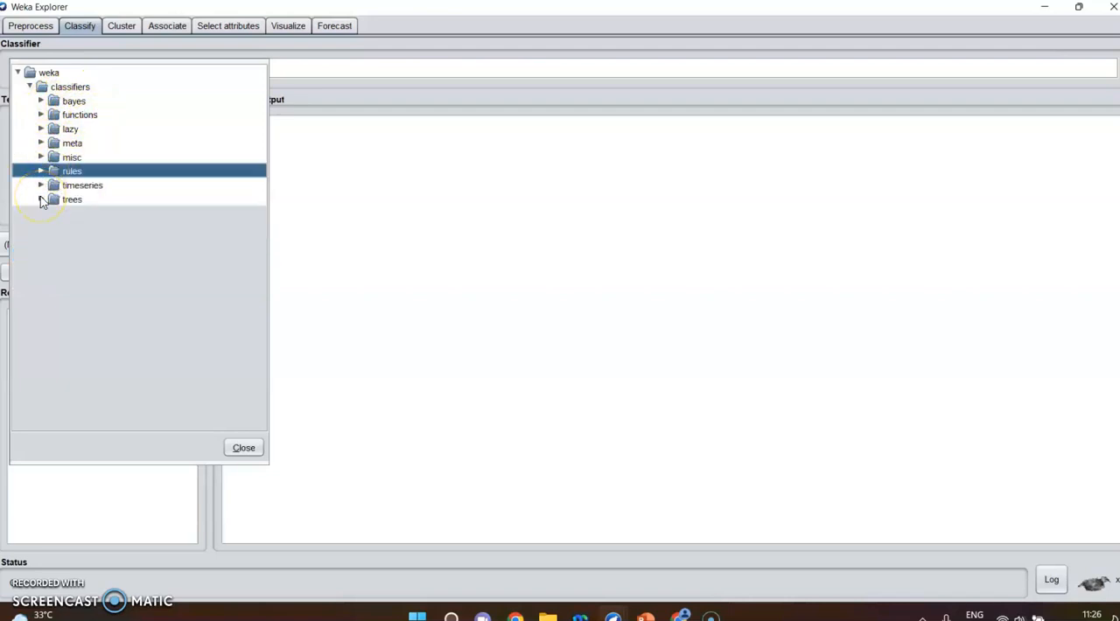
click(41, 200)
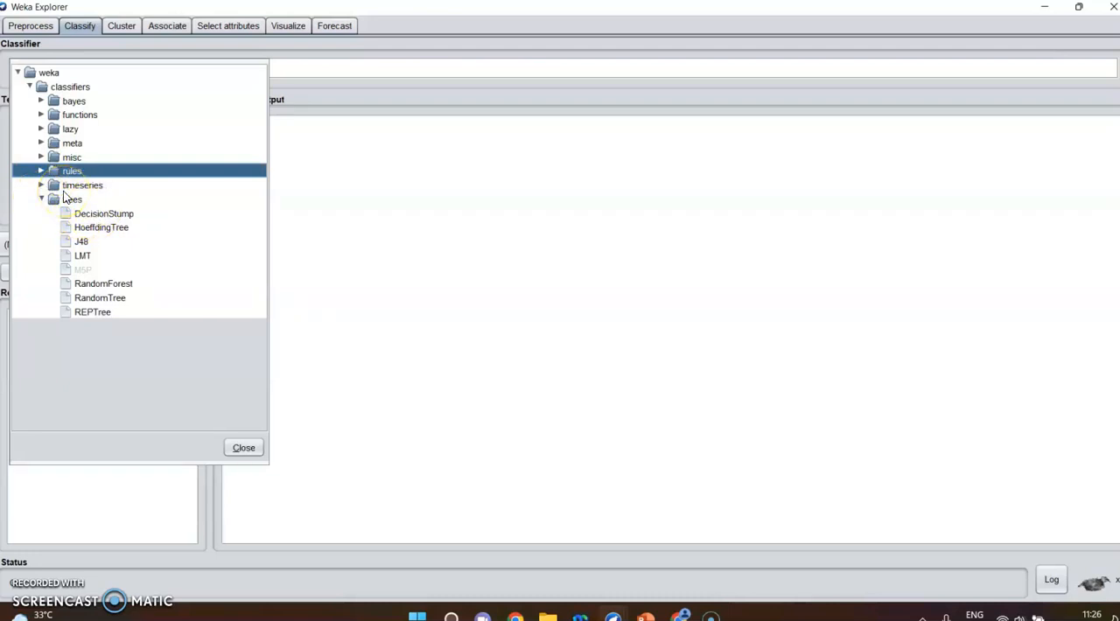
mouse_move(81, 242)
click(81, 242)
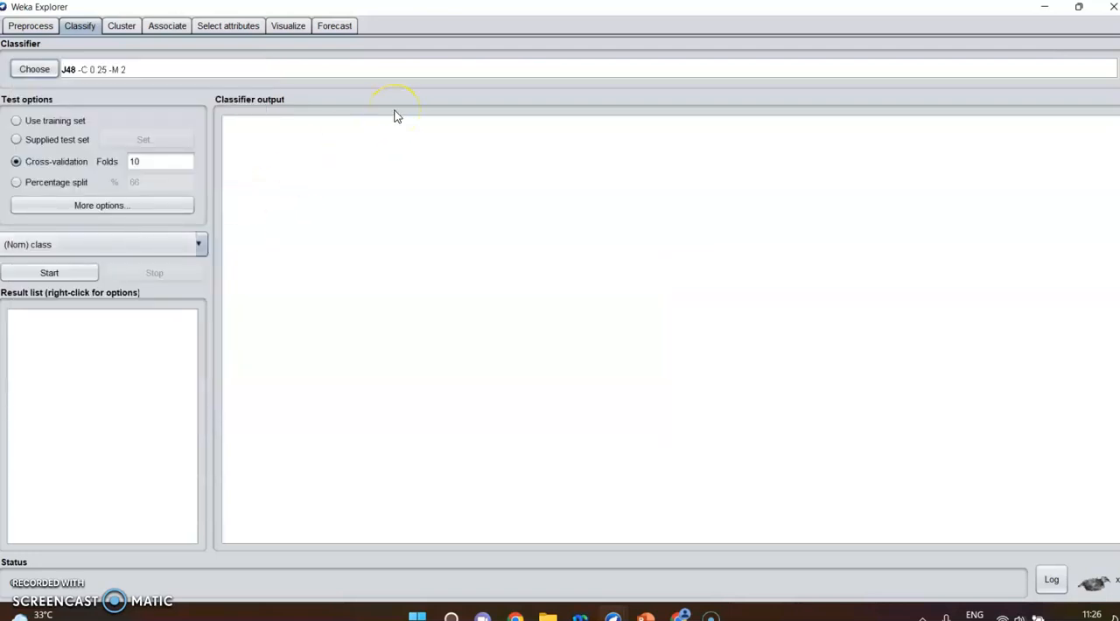
- Set the classifier's test option to a percentage split of 66%
click(48, 186)
click(150, 182)
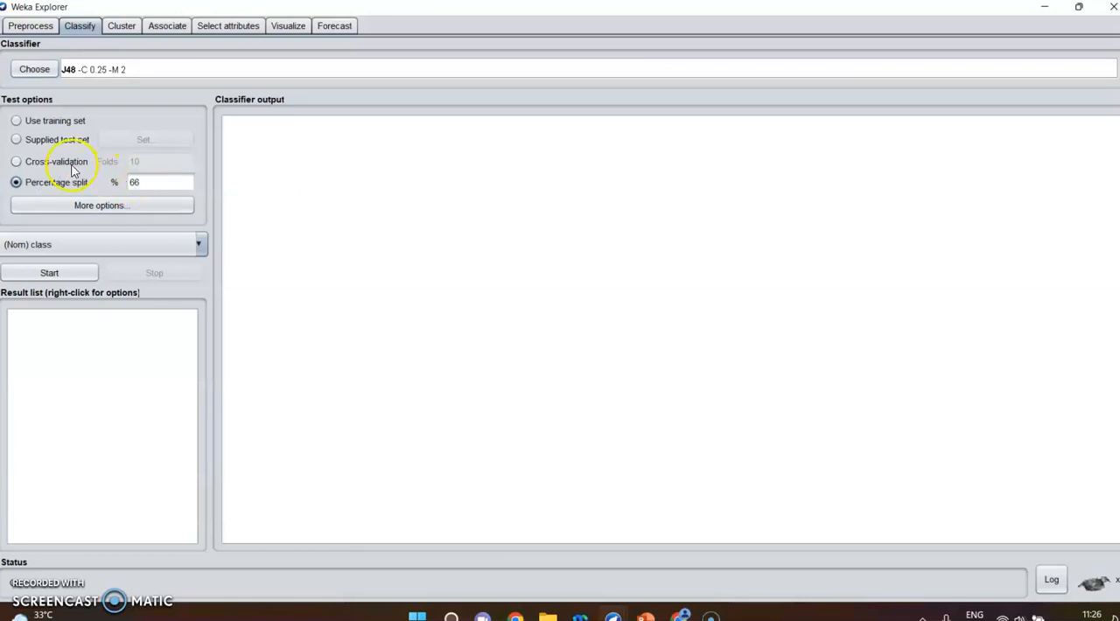
- Run the J48 classifier with 10-fold cross-validation as the test option, after reviewing the additional evaluation options
click(17, 163)
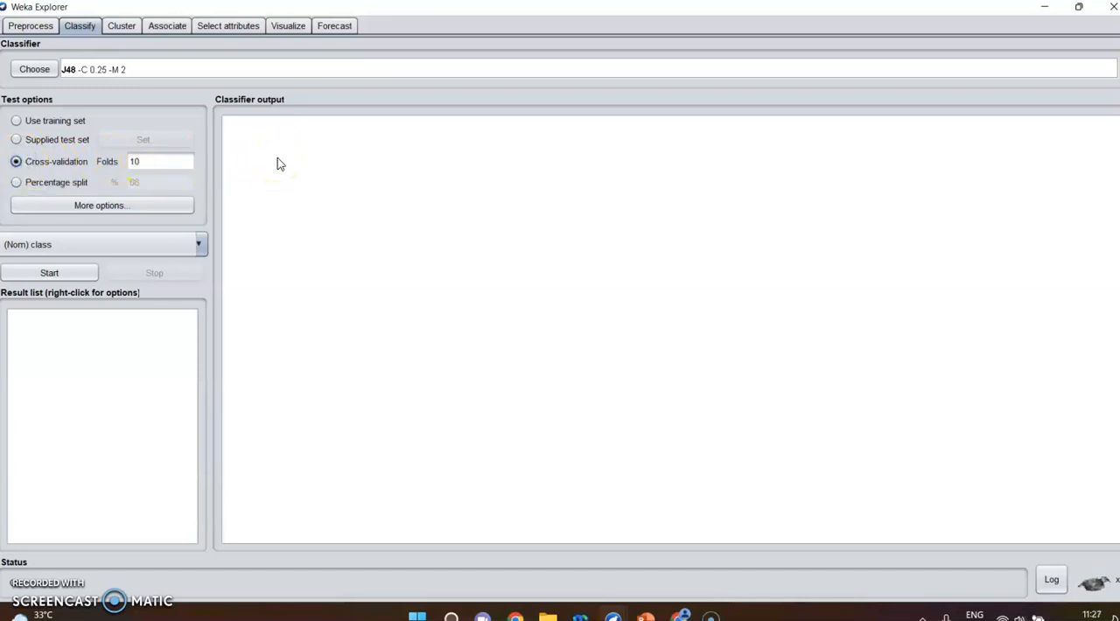
click(159, 165)
click(111, 214)
click(111, 215)
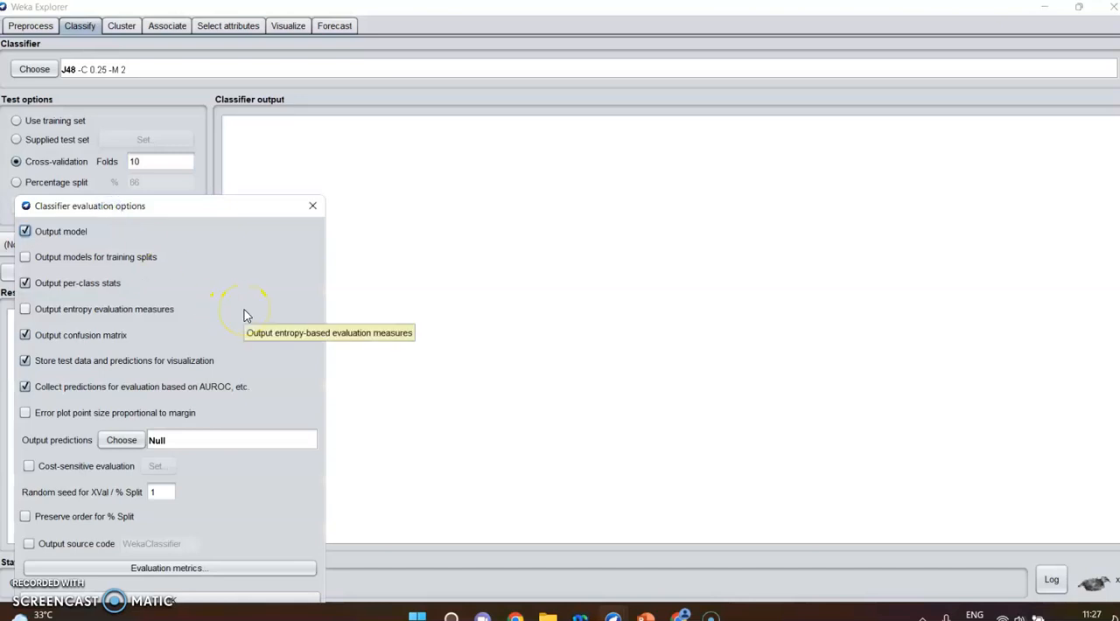
click(314, 208)
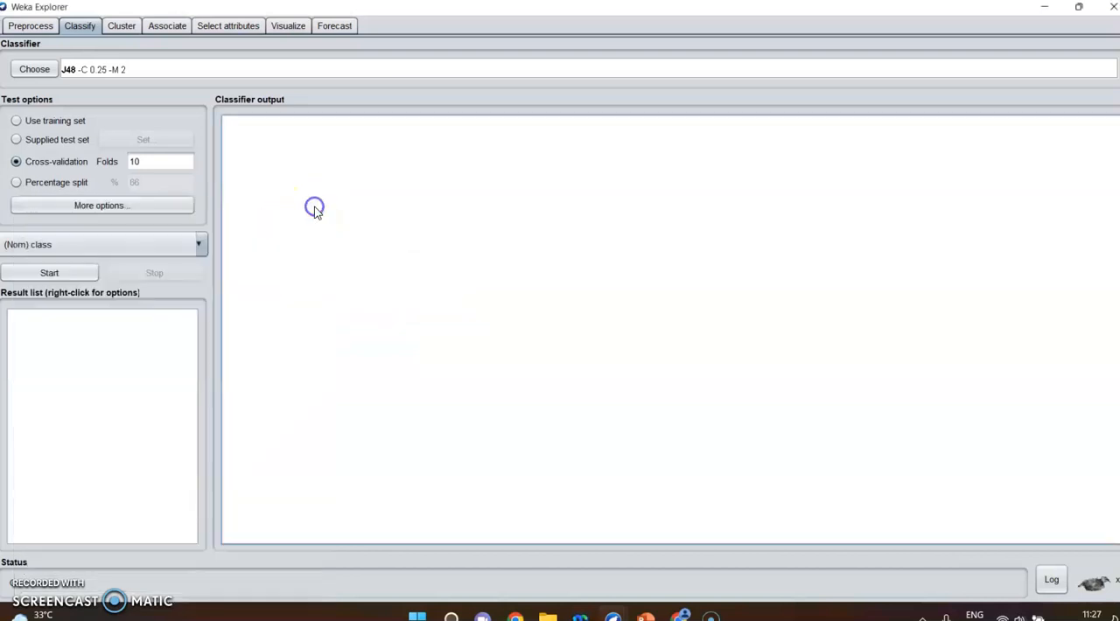
click(81, 274)
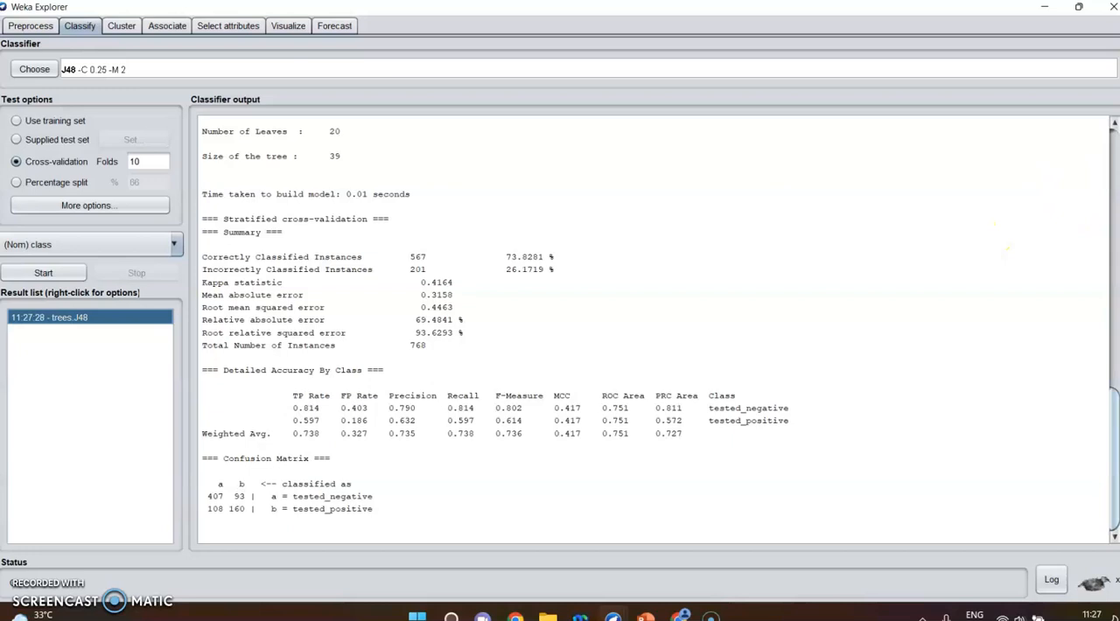
- Examine the pruned J48 tree's branches in the classifier output, and the cross-validation summary, accuracy by class and confusion matrix
click(1114, 125)
click(1114, 125)
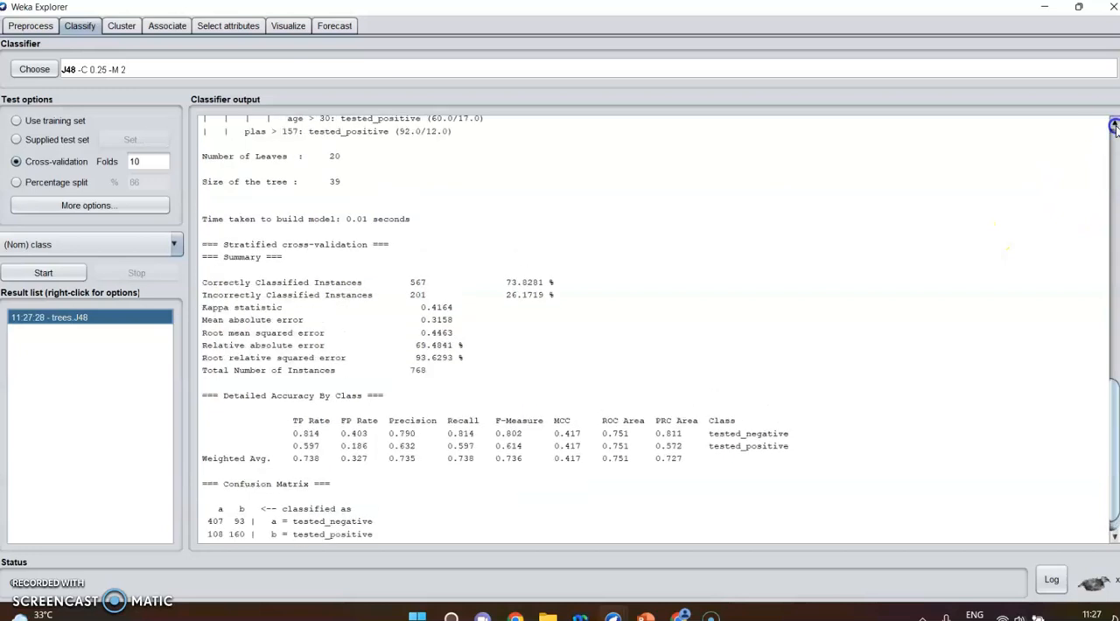
click(1113, 125)
click(1113, 126)
click(1113, 125)
click(1113, 125)
click(1114, 125)
click(1114, 125)
click(1113, 125)
click(1114, 125)
click(1113, 125)
click(1114, 125)
click(1113, 125)
click(1114, 125)
click(1113, 125)
click(1114, 125)
click(1114, 125)
click(1114, 125)
click(1114, 125)
click(1113, 125)
click(1113, 125)
click(1114, 125)
click(1113, 125)
click(1113, 125)
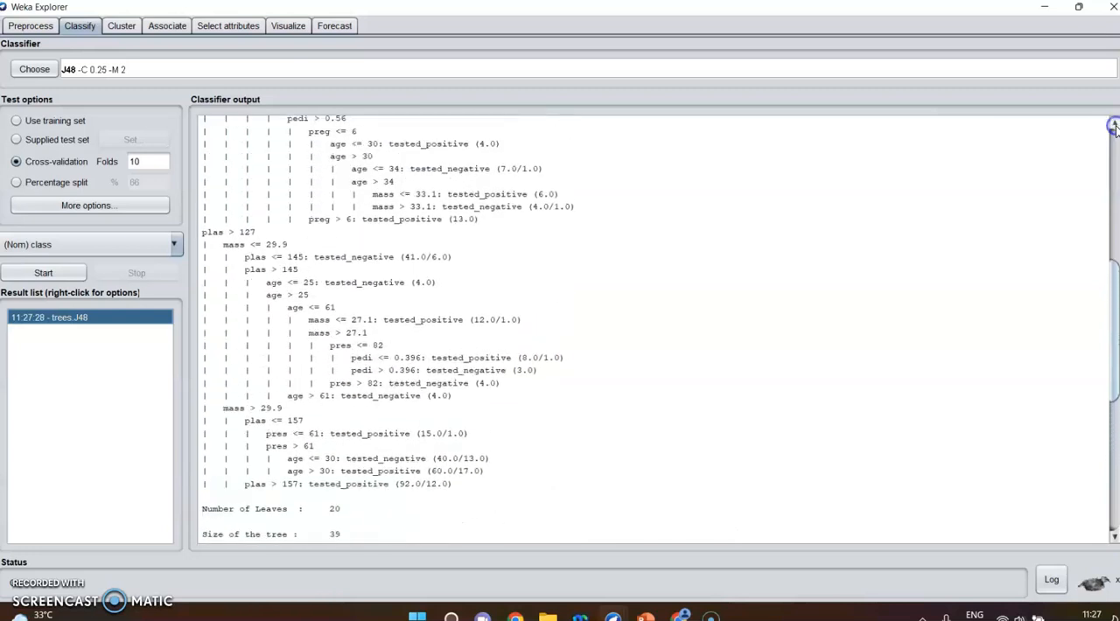
click(1114, 514)
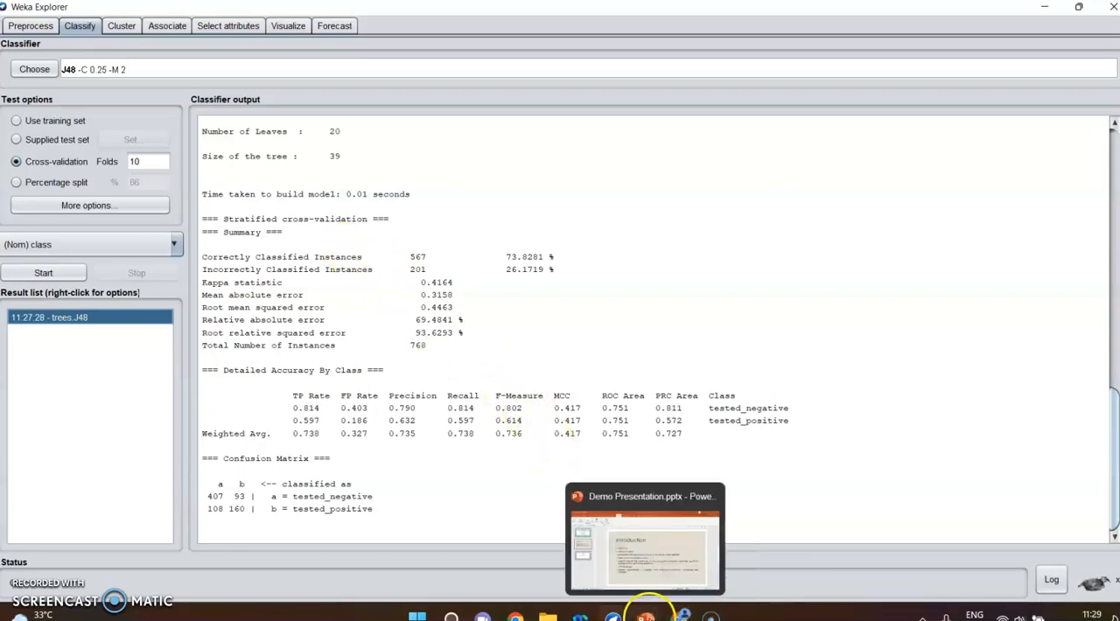
- Switch to Demo Presentation.pptx in PowerPoint and show the closing "Thank You" slide
click(645, 615)
click(68, 339)
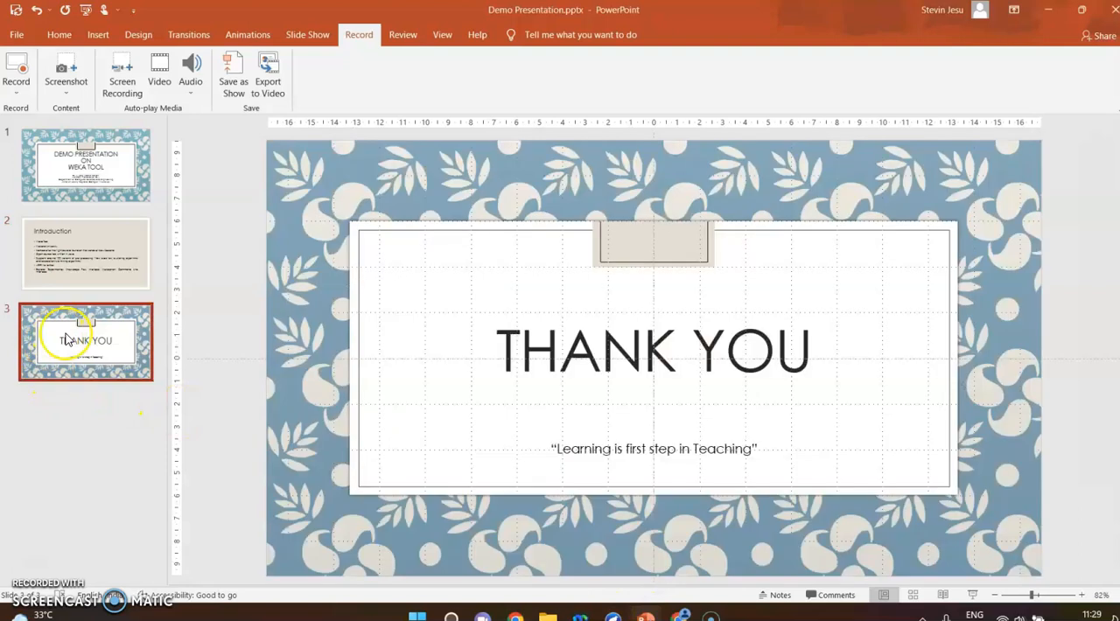